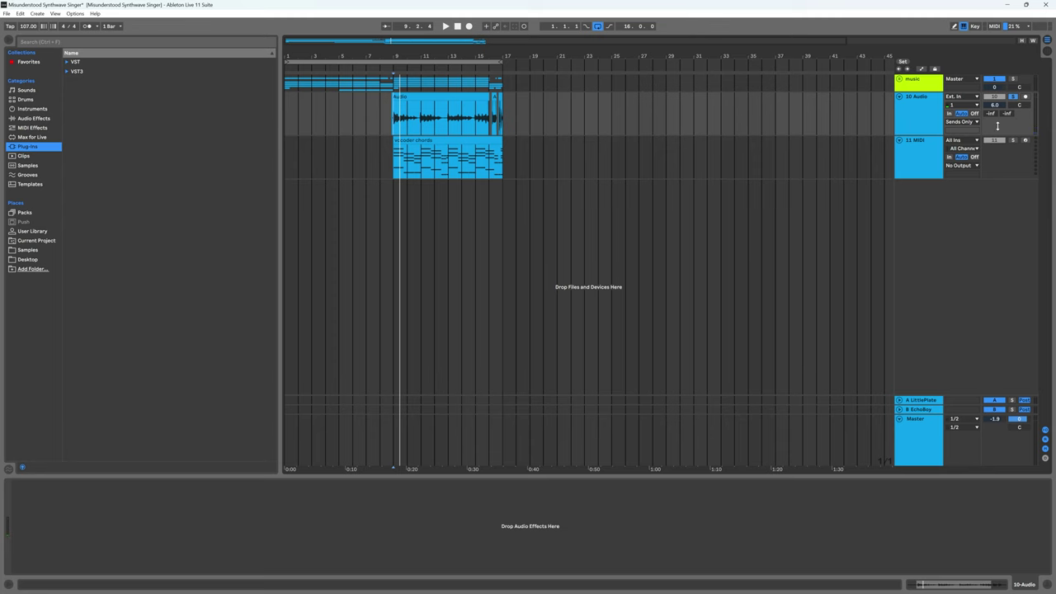
- Route the 10 Audio vocal track's output to Ext. Out
left_click(972, 125)
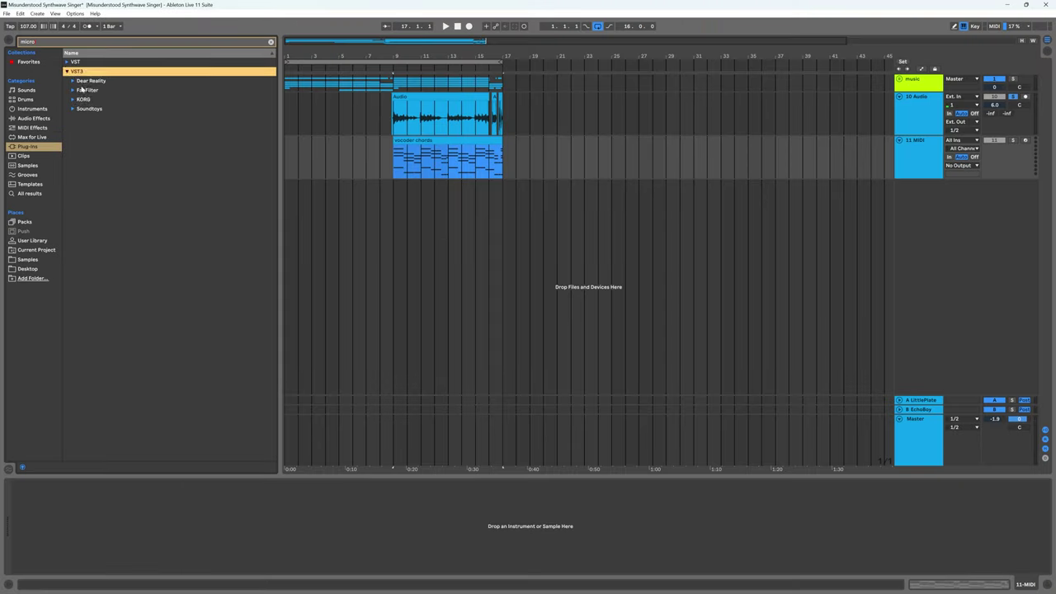
- Load the KORG microKORG plug-in onto the 11 MIDI track and arm it
left_click(73, 99)
left_click_drag(105, 108, 973, 142)
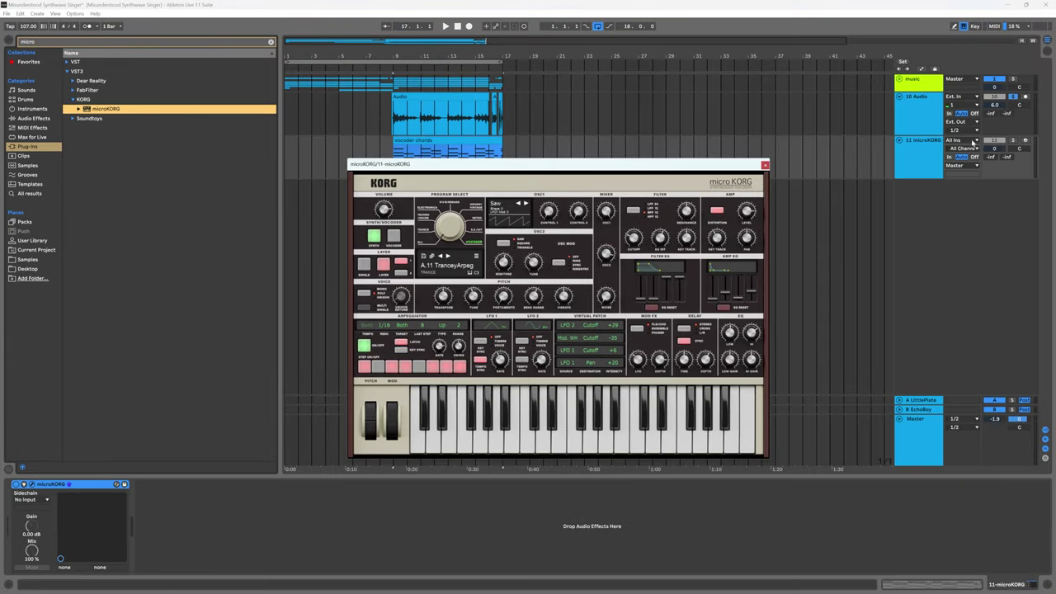
left_click(1015, 141)
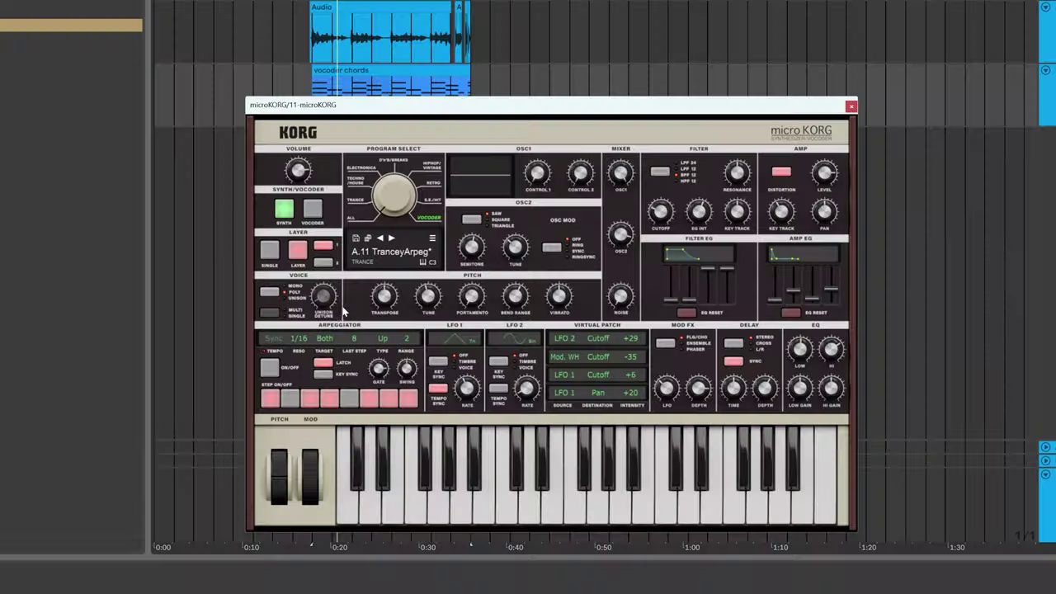
- Switch microKORG to the A.81 Male-Ahhh vocoder program
left_click(396, 257)
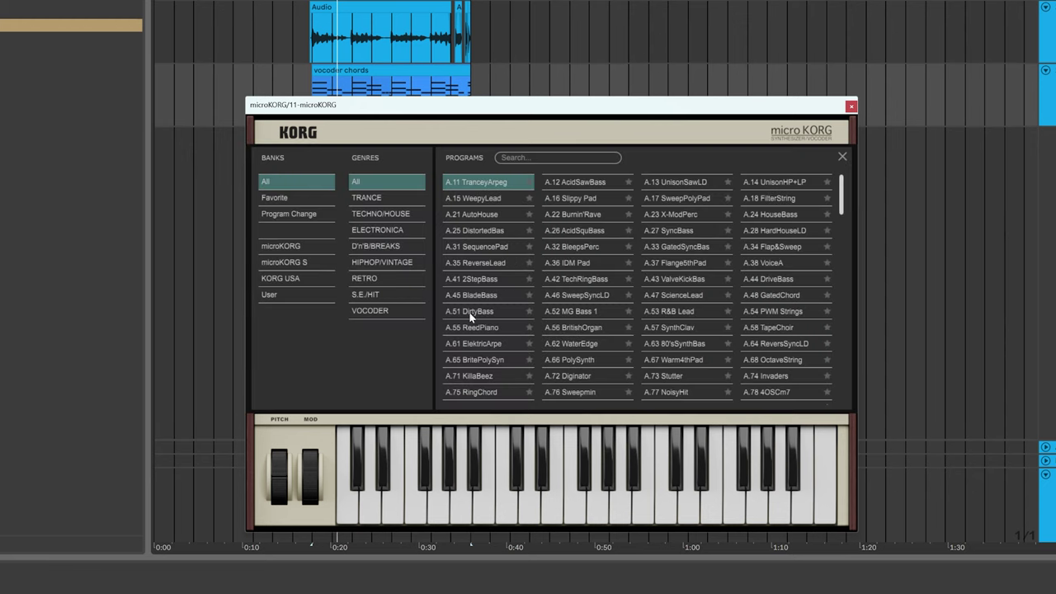
left_click(841, 158)
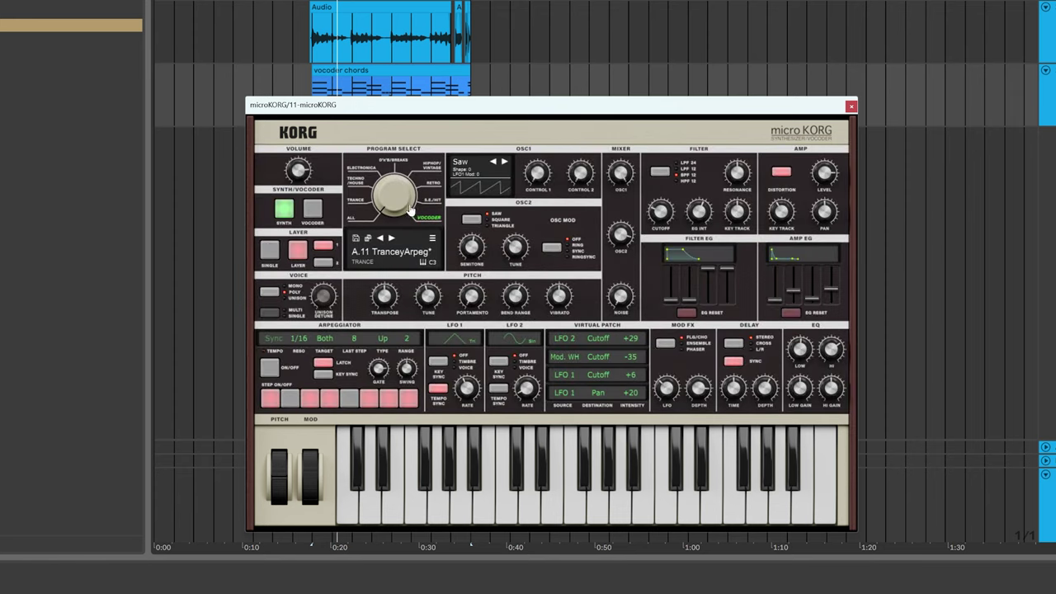
left_click_drag(410, 211, 405, 165)
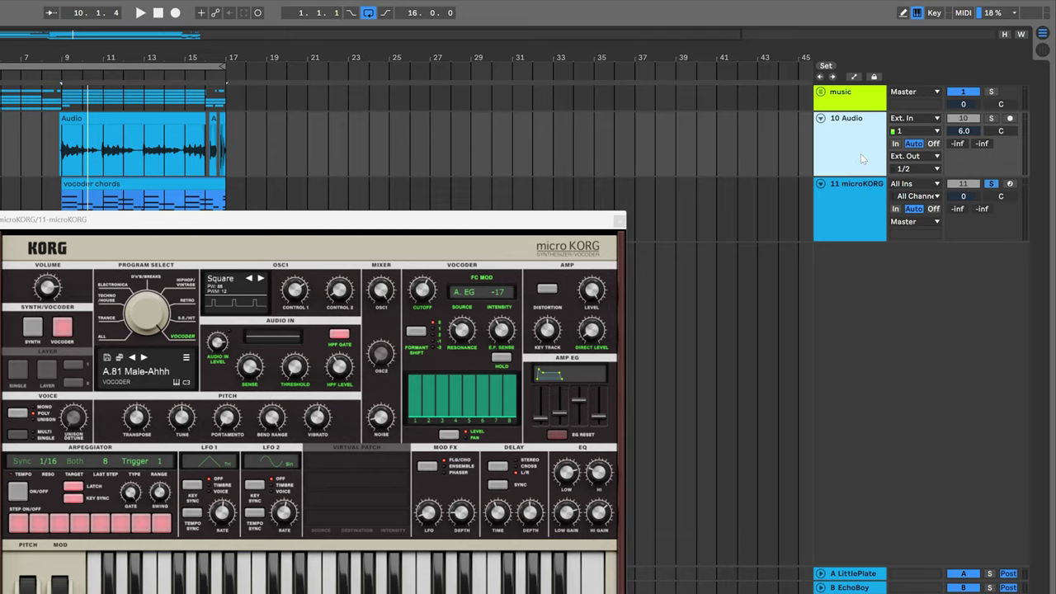
- Send the 10 Audio vocal's output into 11-microKORG and start playback
left_click(906, 157)
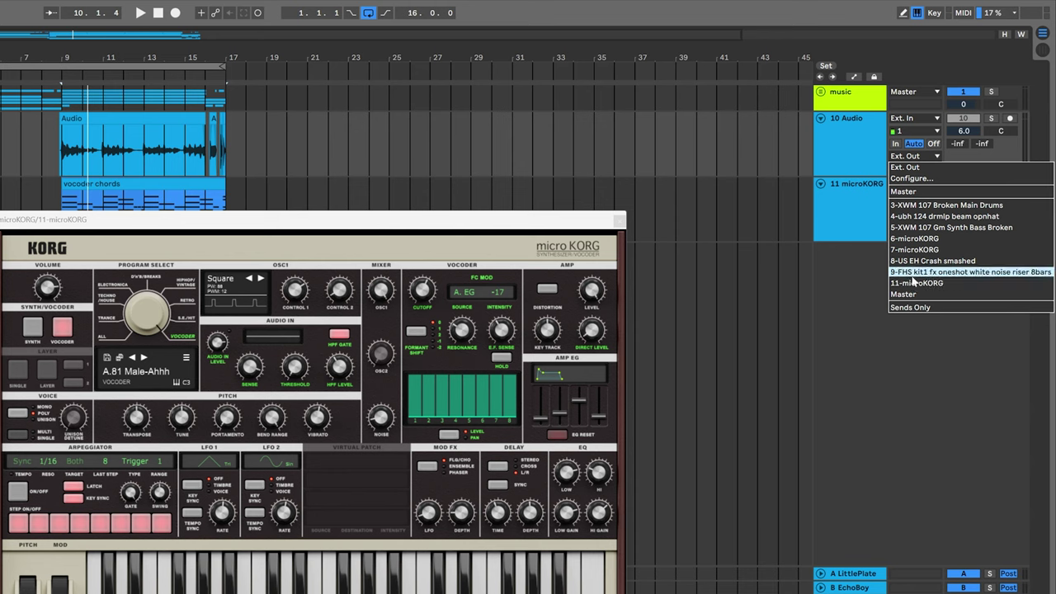
left_click(914, 283)
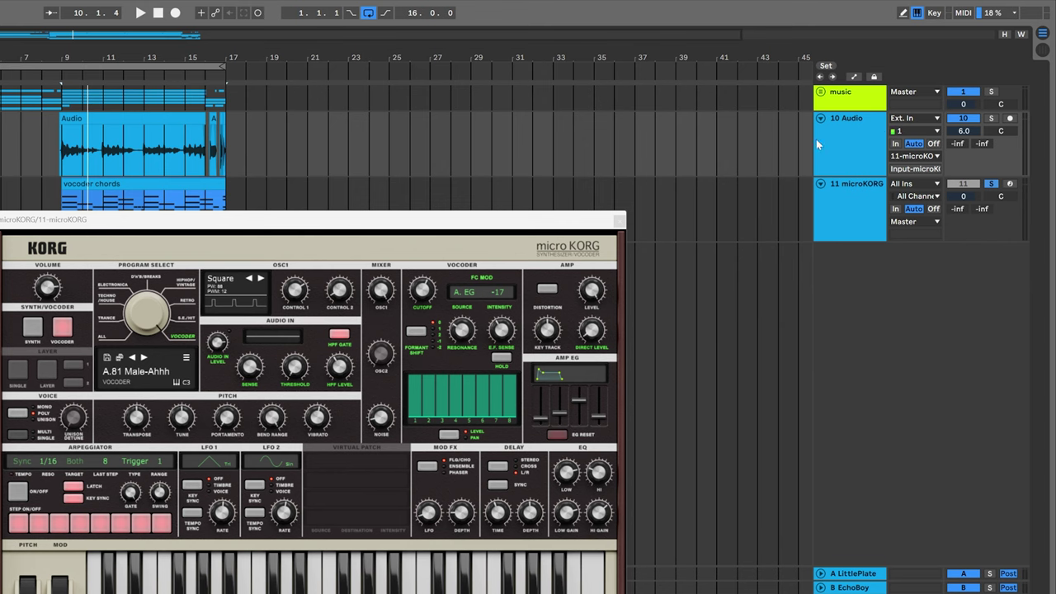
key("space")
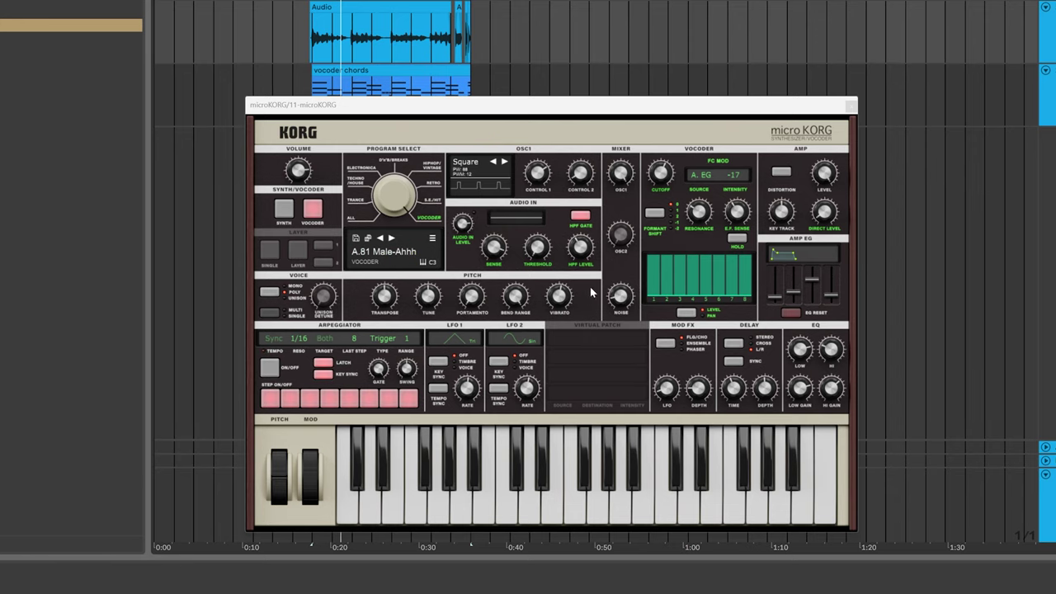
- Audition microKORG vocoder presets one by one, ending on B.87 VocoderVoxWv
left_click(414, 259)
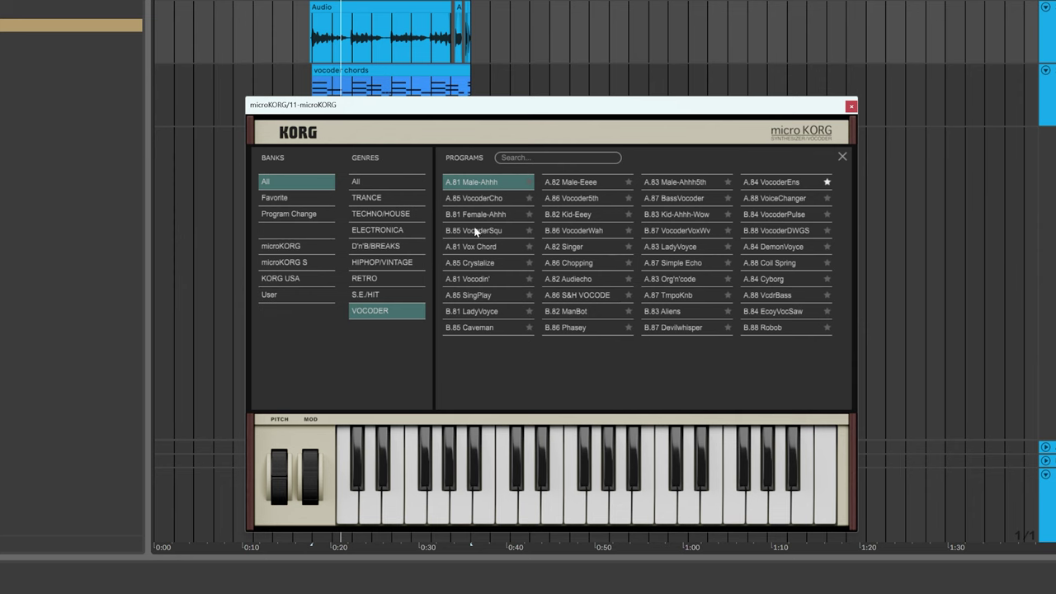
left_click(477, 200)
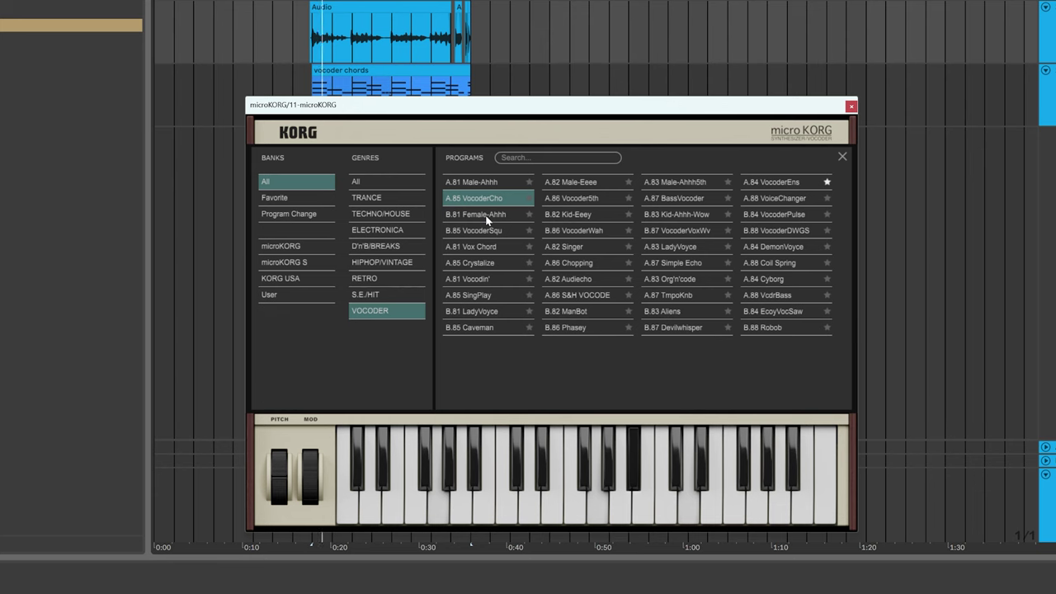
left_click(487, 216)
left_click(487, 233)
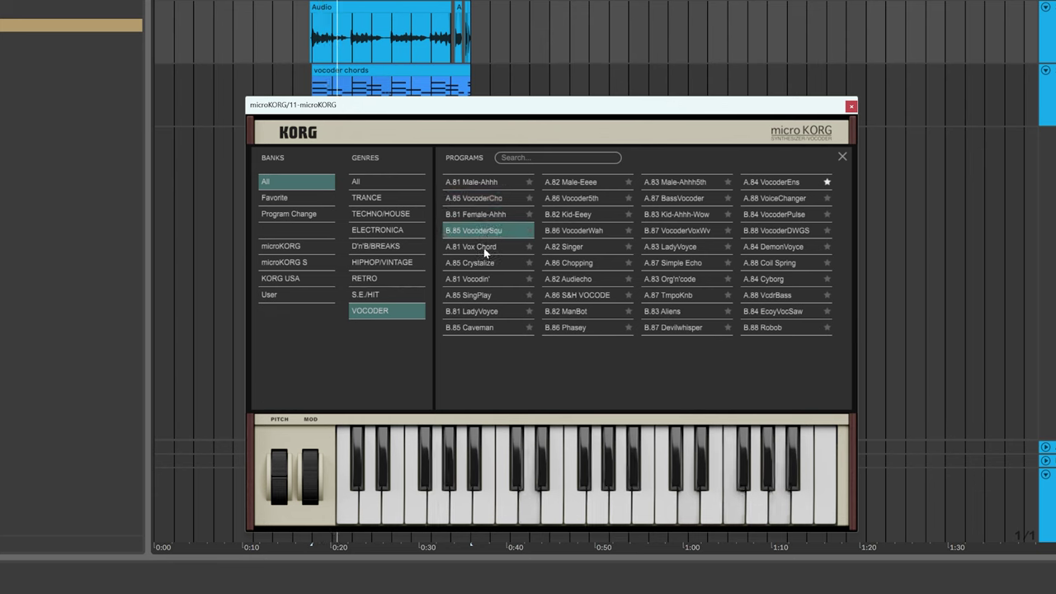
left_click(482, 248)
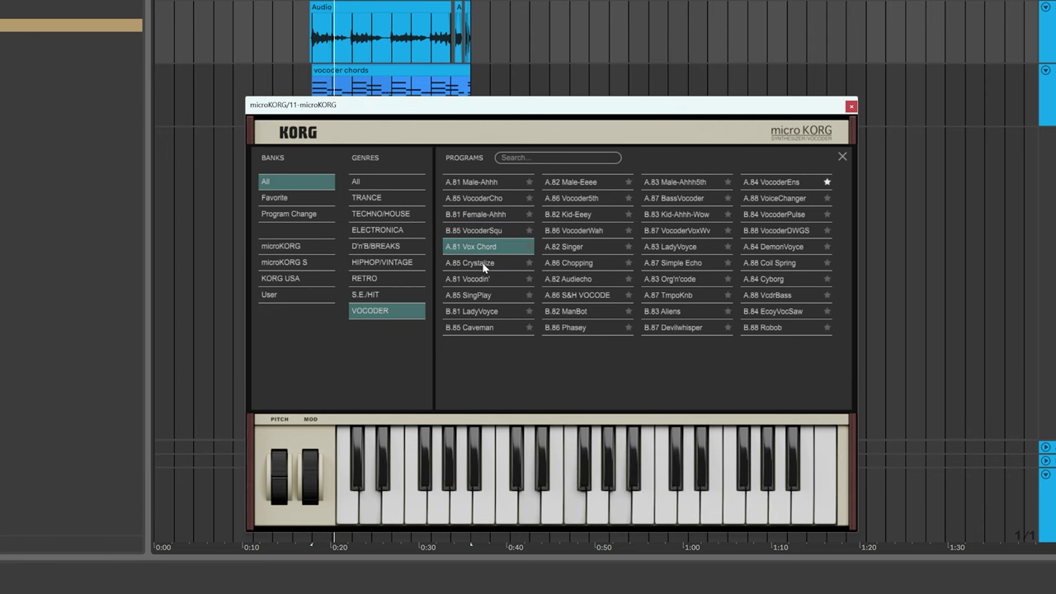
left_click(485, 264)
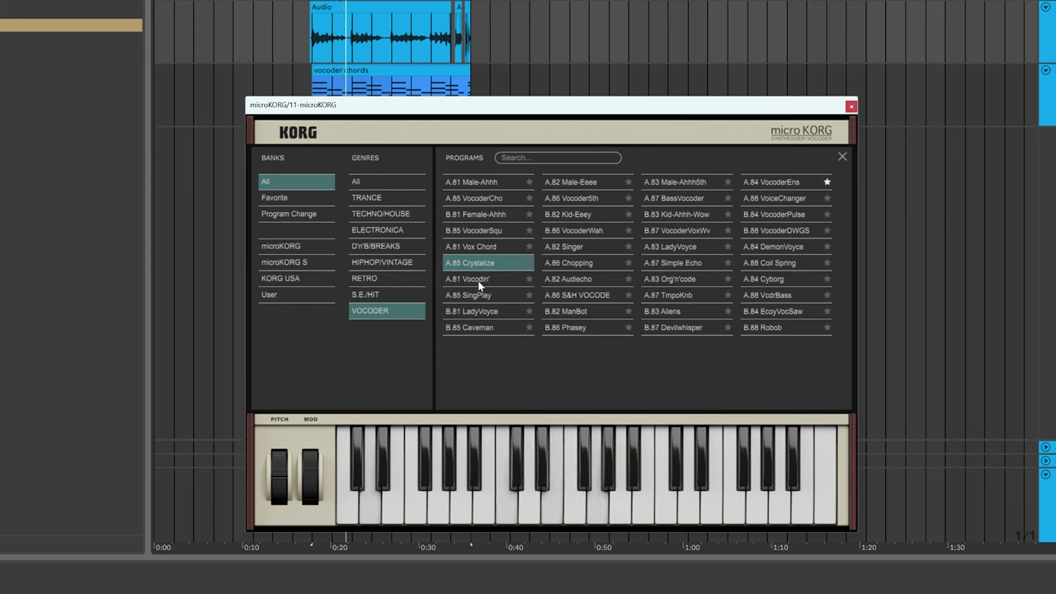
left_click(478, 280)
left_click(675, 239)
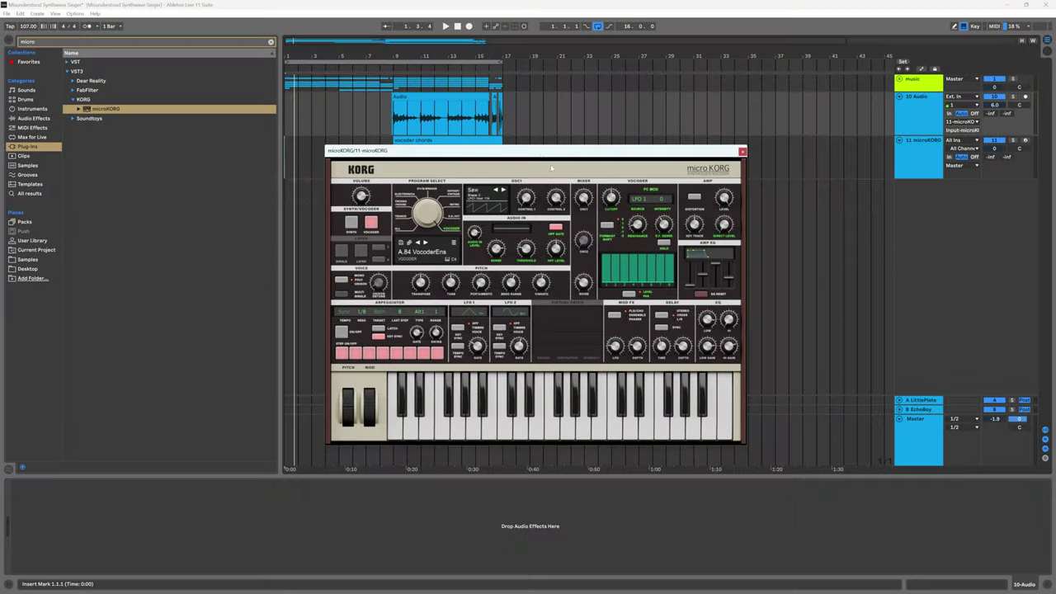
- Open the vocoder chords clip, select all its notes and listen to them
double_click(430, 143)
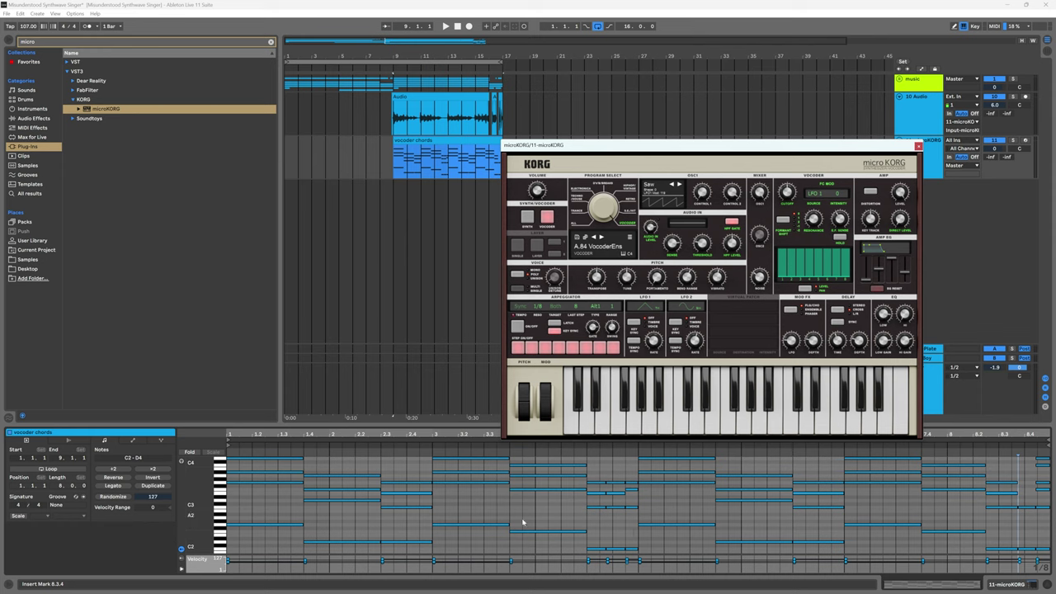
key("ctrl+a")
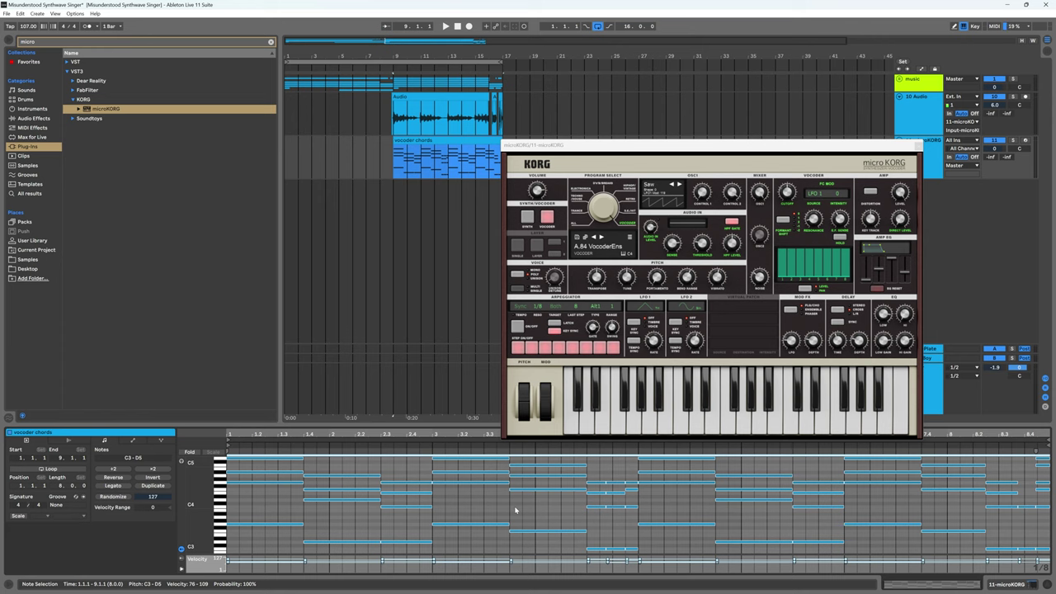
key("space")
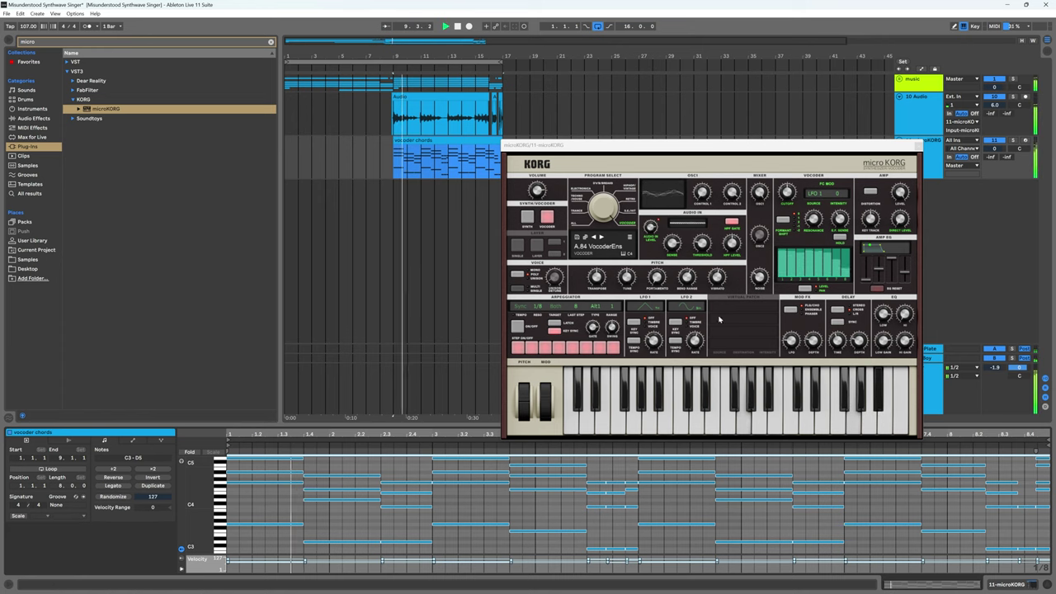
left_click(734, 224)
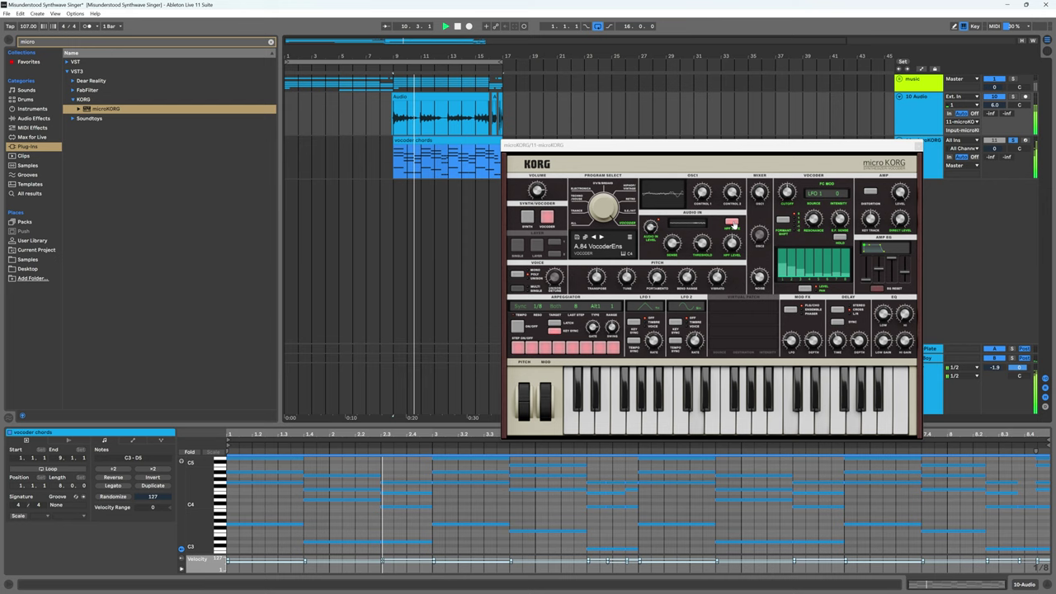
key("space")
- Lower one chord's notes down two octaves
left_click_drag(334, 474, 334, 539)
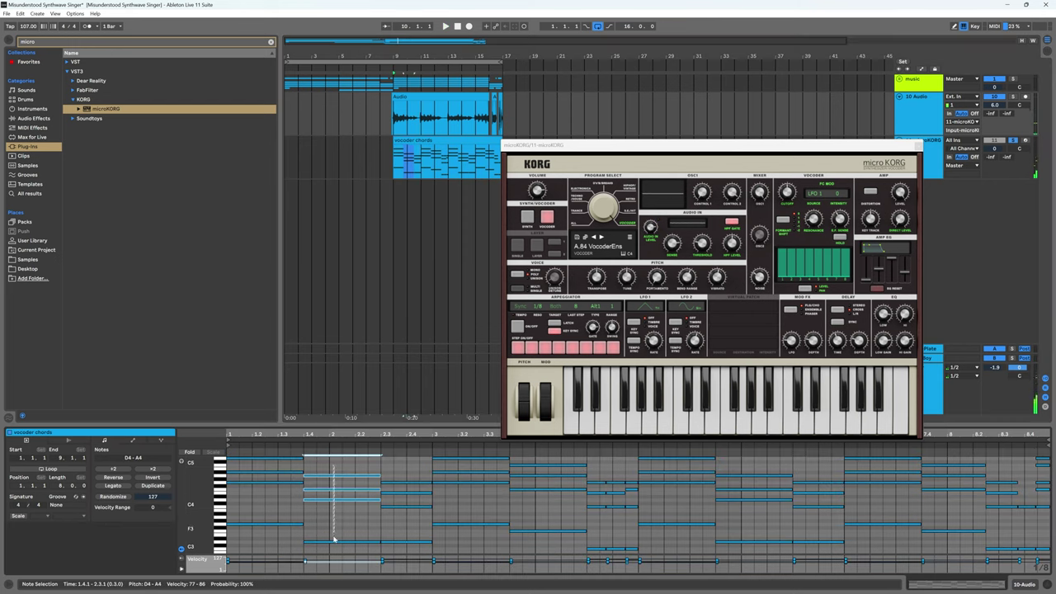
key("shift+Down")
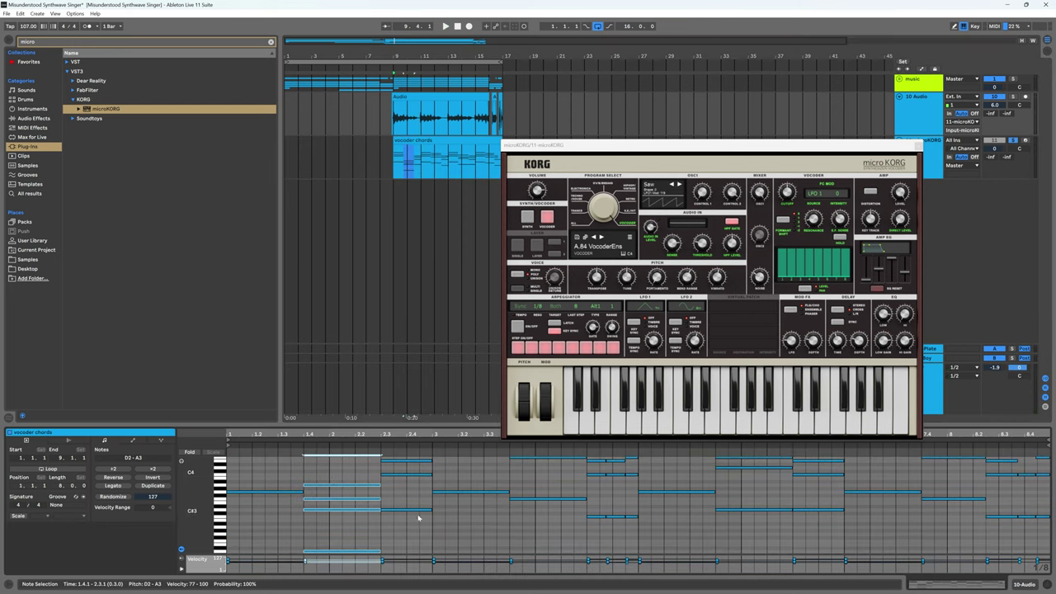
key("shift+Down")
key("shift+Down")
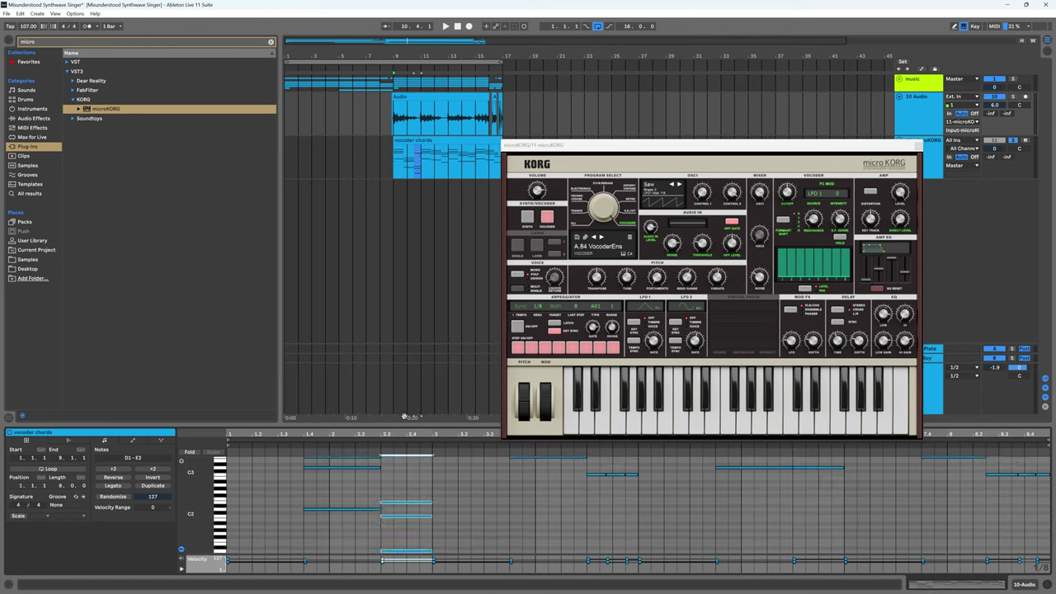
key("space")
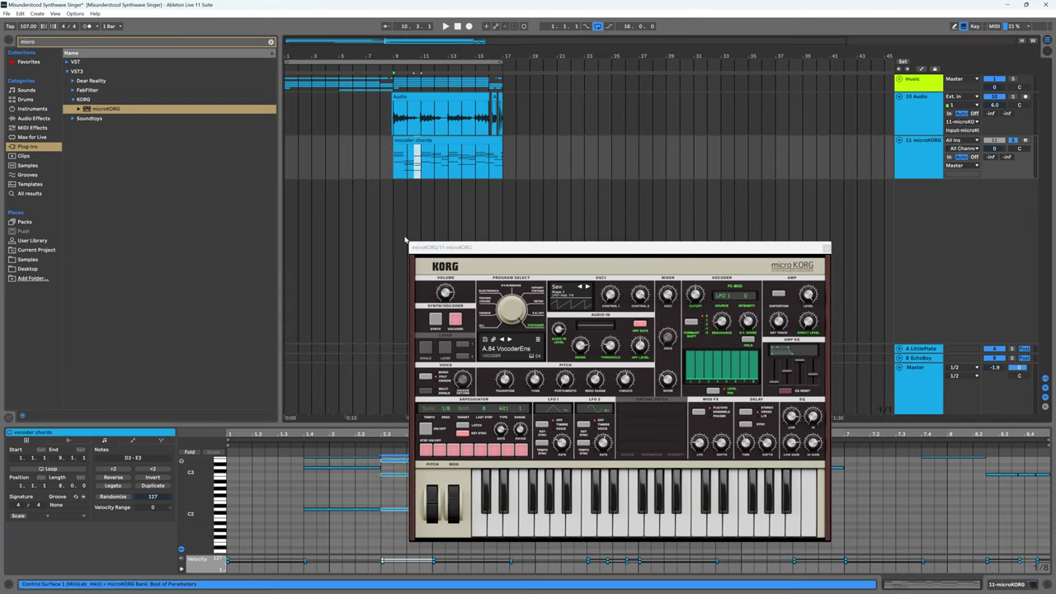
- Copy the vocoder chords clip to bar 24 and add an audio track outputting to 12-microKORG
left_click_drag(431, 142, 640, 148)
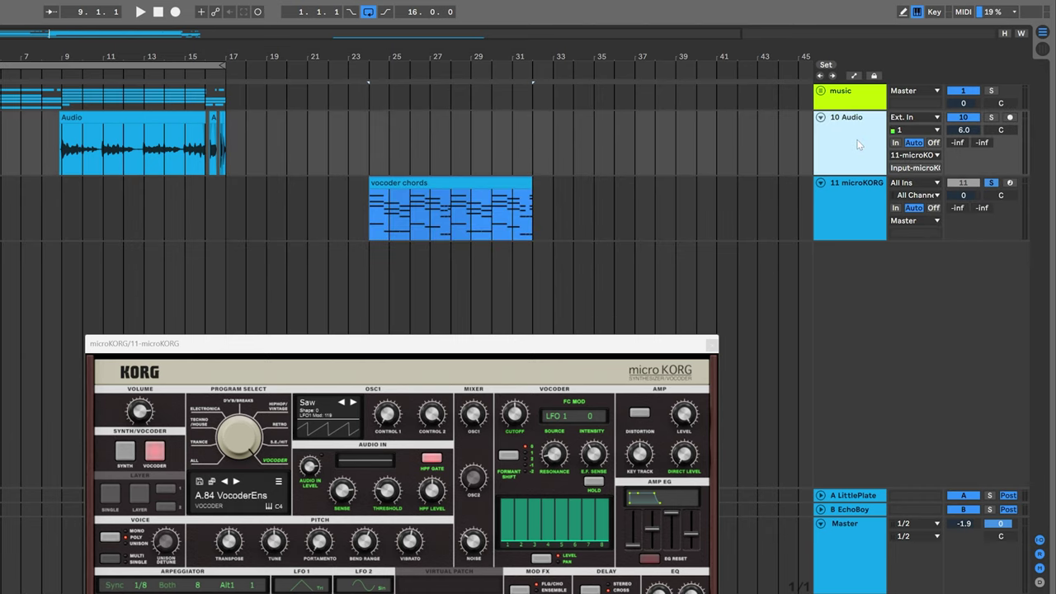
key("ctrl+t")
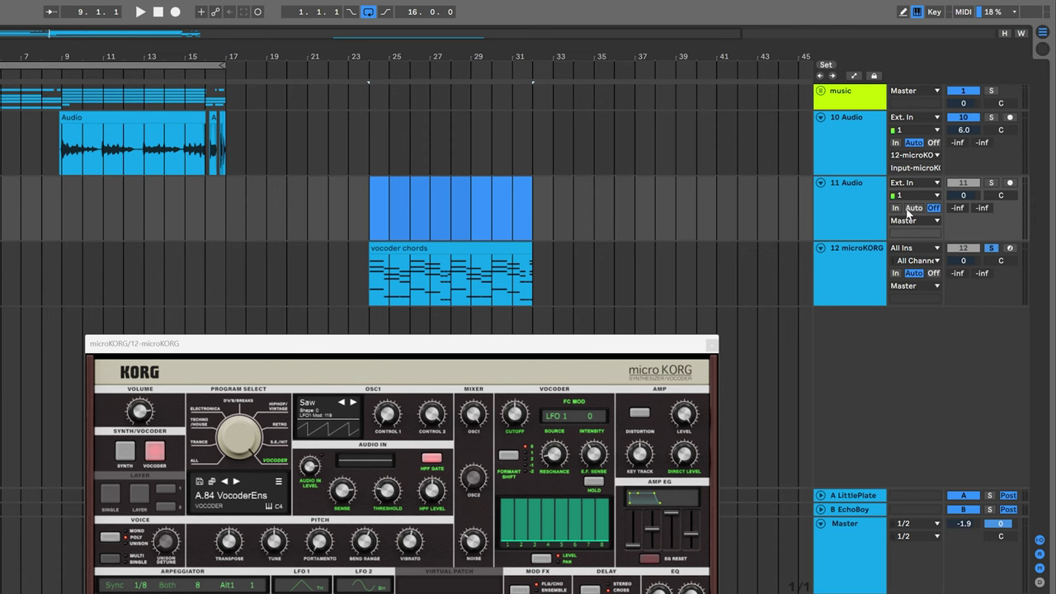
left_click(912, 220)
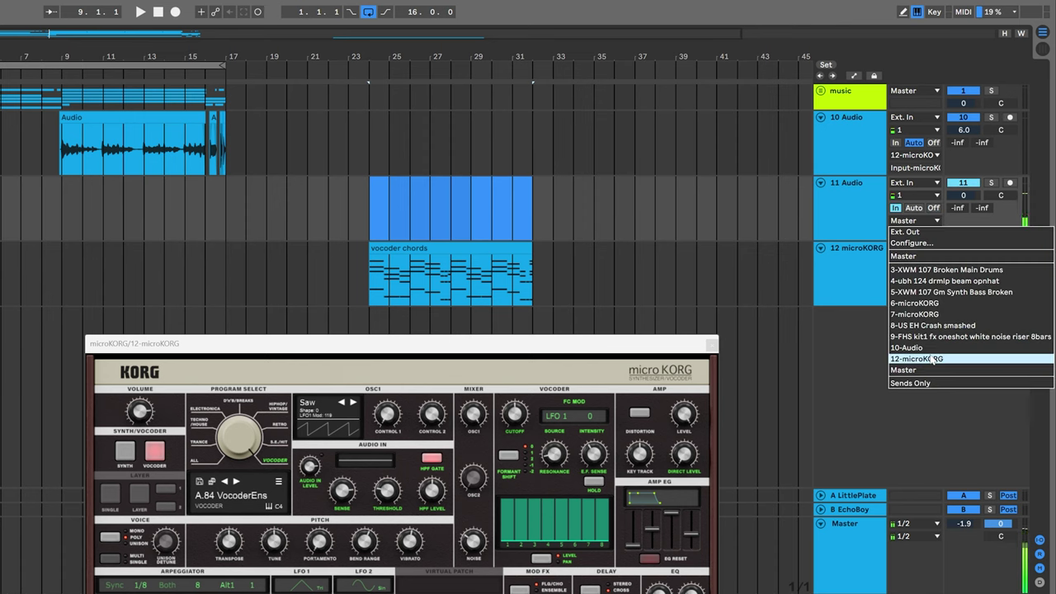
left_click(933, 360)
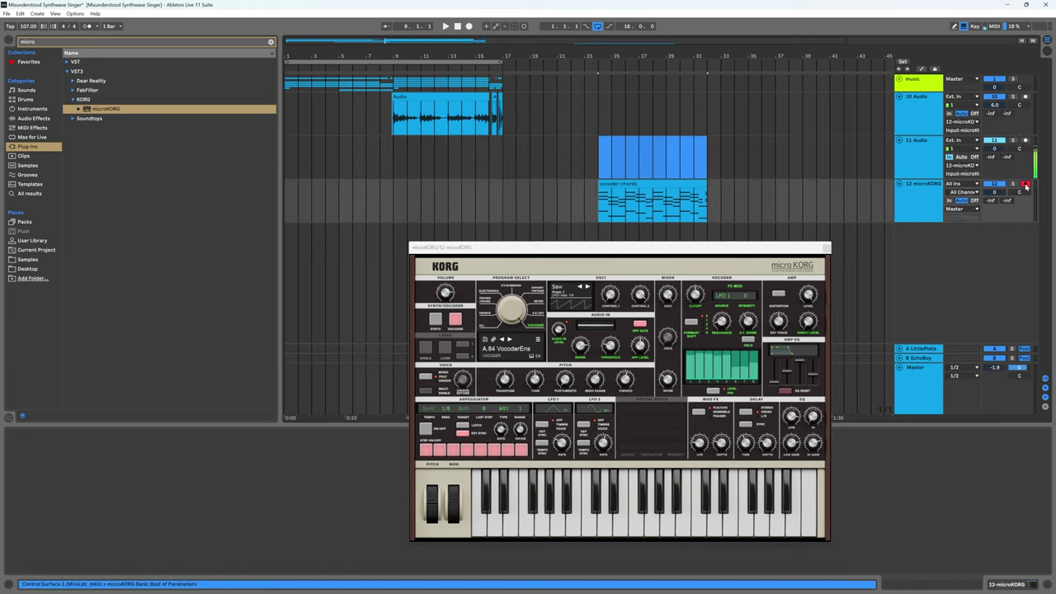
- Select the bar-24 vocoder chords clip to view its notes
left_click(600, 216)
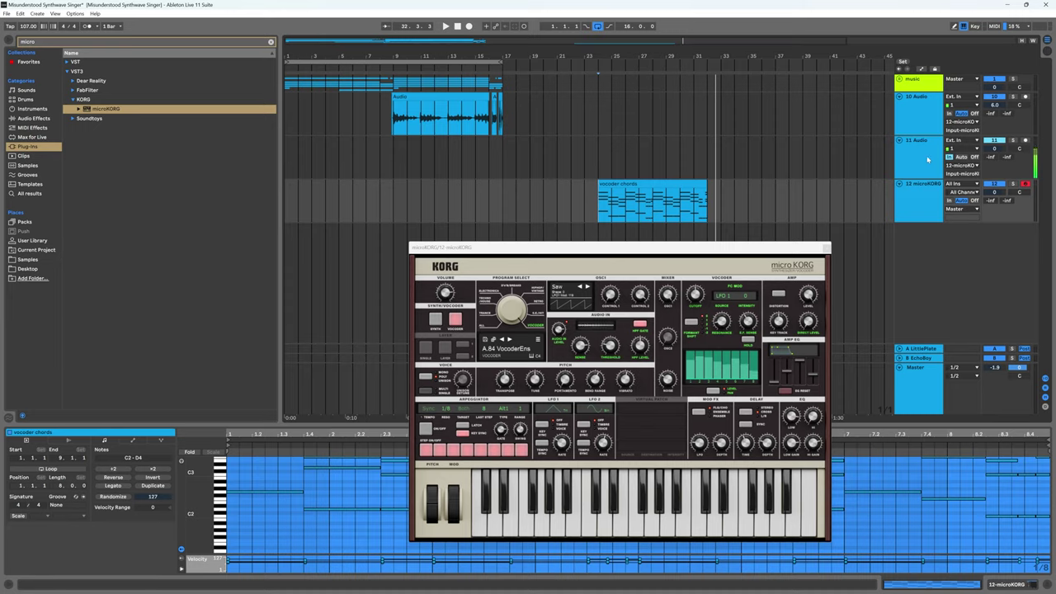
- Delete the copied bar-24 vocoder chords clip, leaving that span empty
key("Delete")
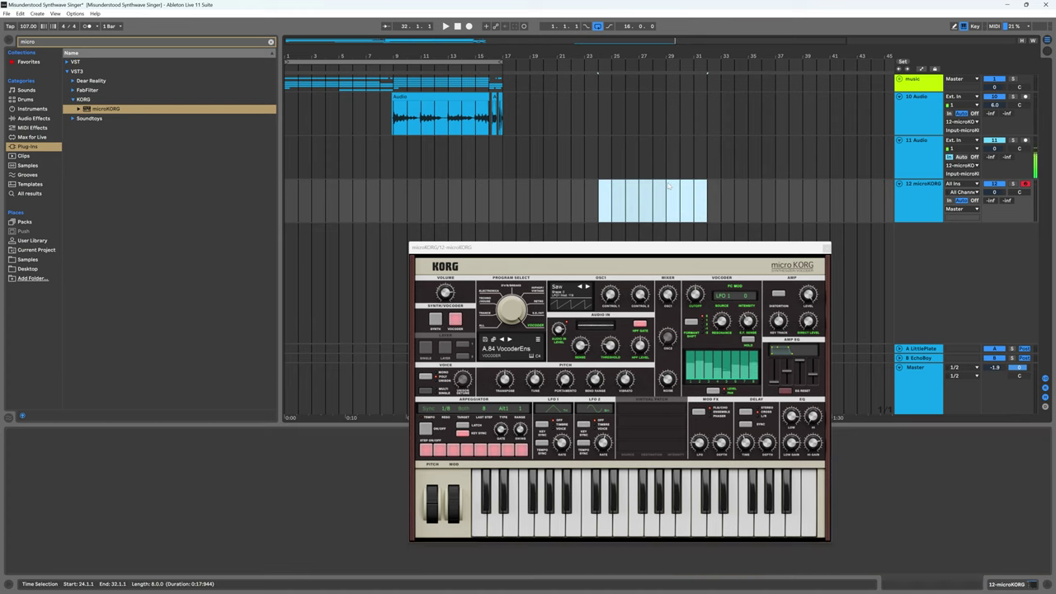
left_click(925, 197)
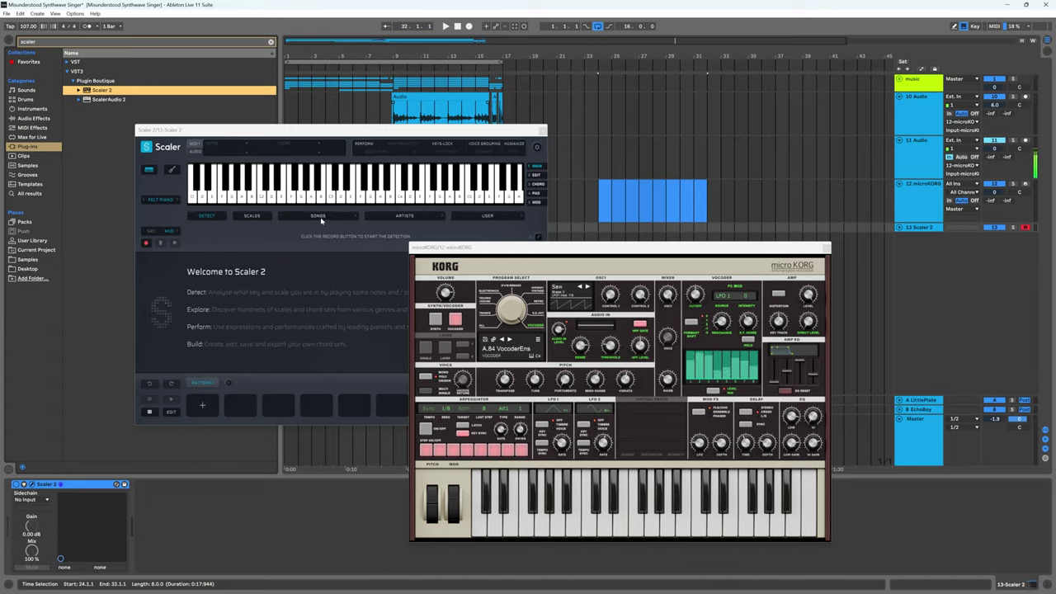
- Load Scaler's Synthwave 10 progression, copy its eight chords into the pattern, enable DAW sync
left_click(346, 216)
mouse_move(310, 545)
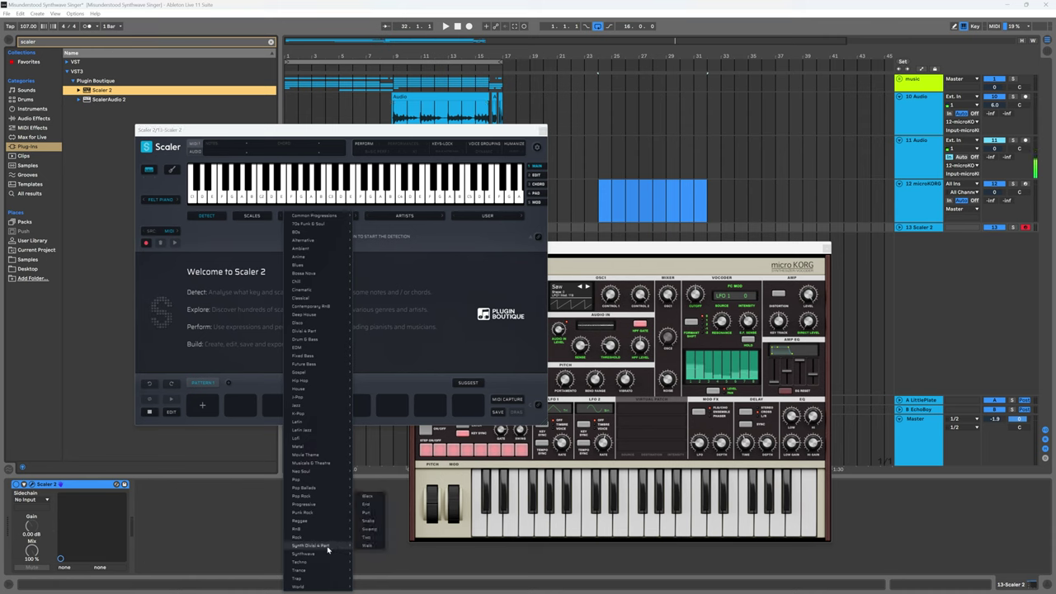
left_click(376, 470)
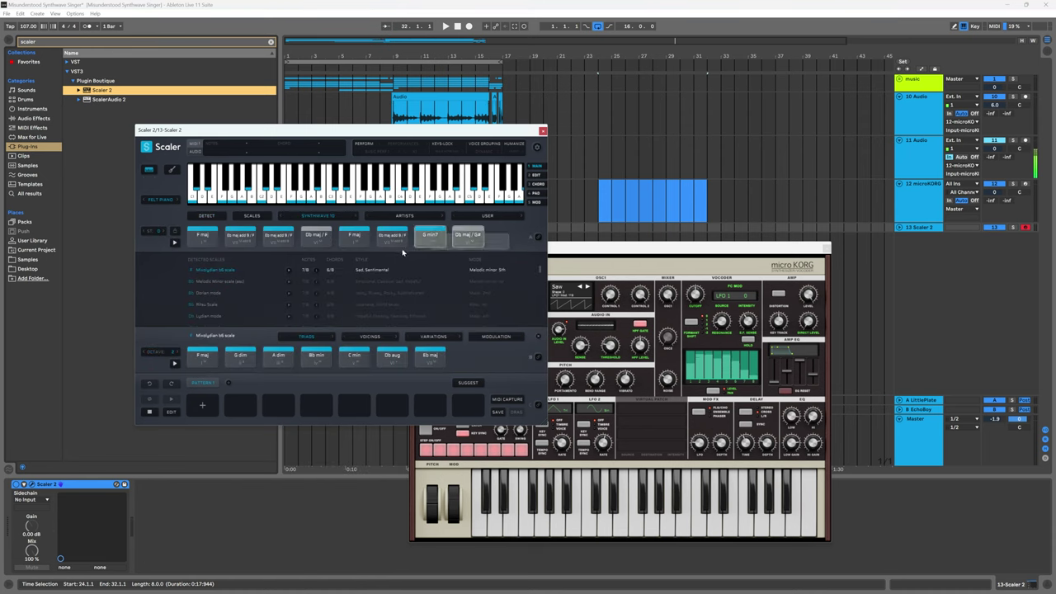
left_click_drag(193, 252, 223, 395)
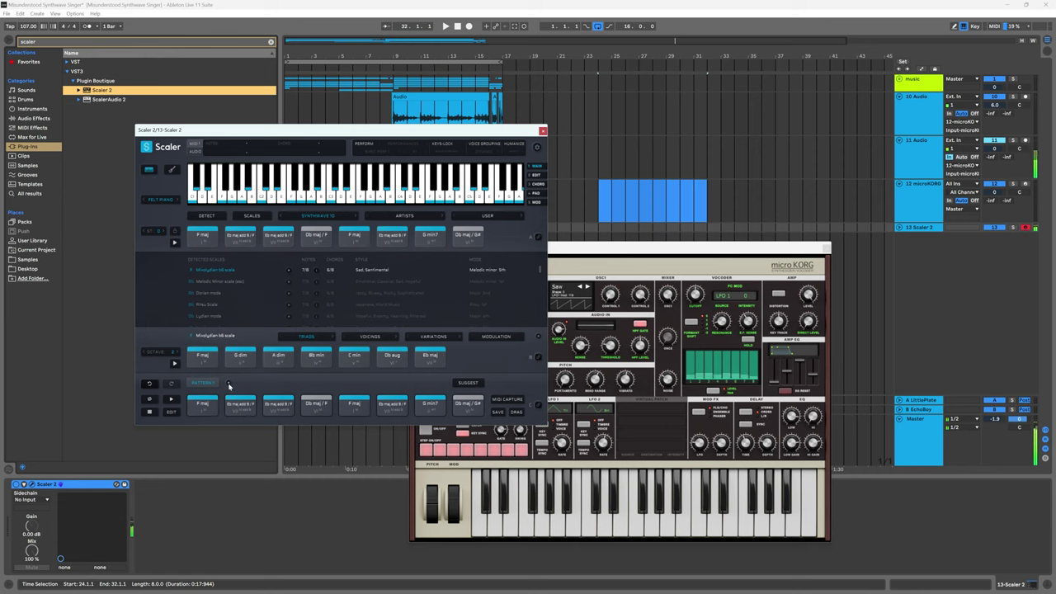
left_click(176, 401)
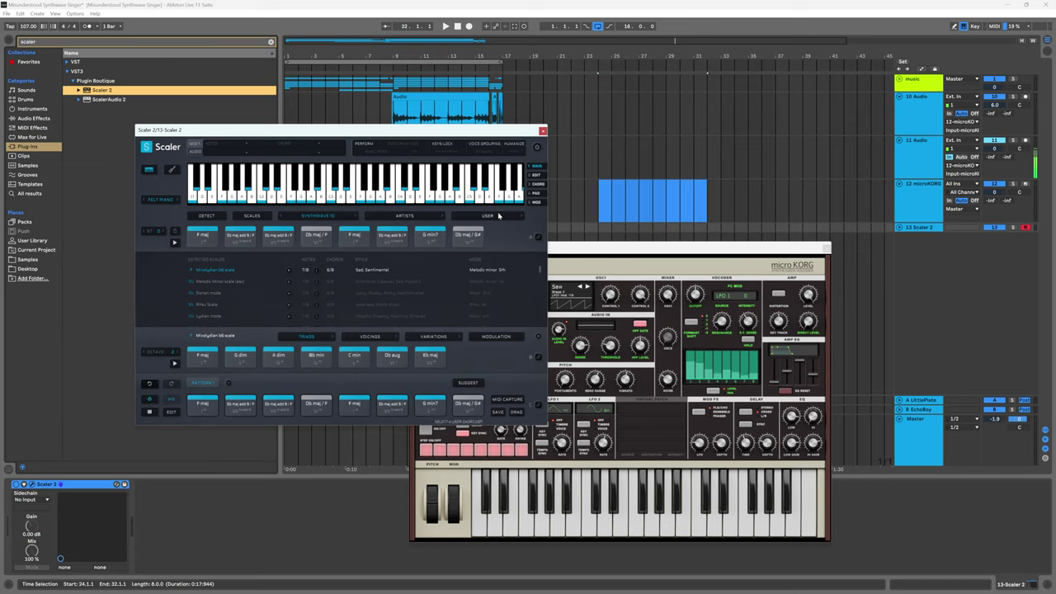
- Set microKORG's MIDI From to 13-Scaler 2, tapped at the Scaler 2 plug-in, with monitoring In
left_click(917, 233)
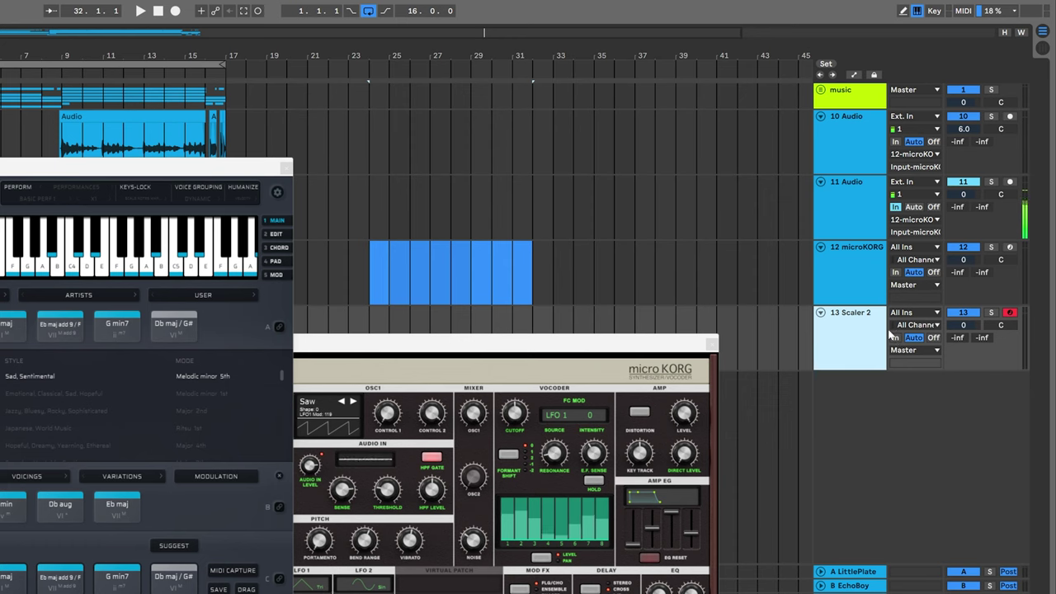
left_click(852, 259)
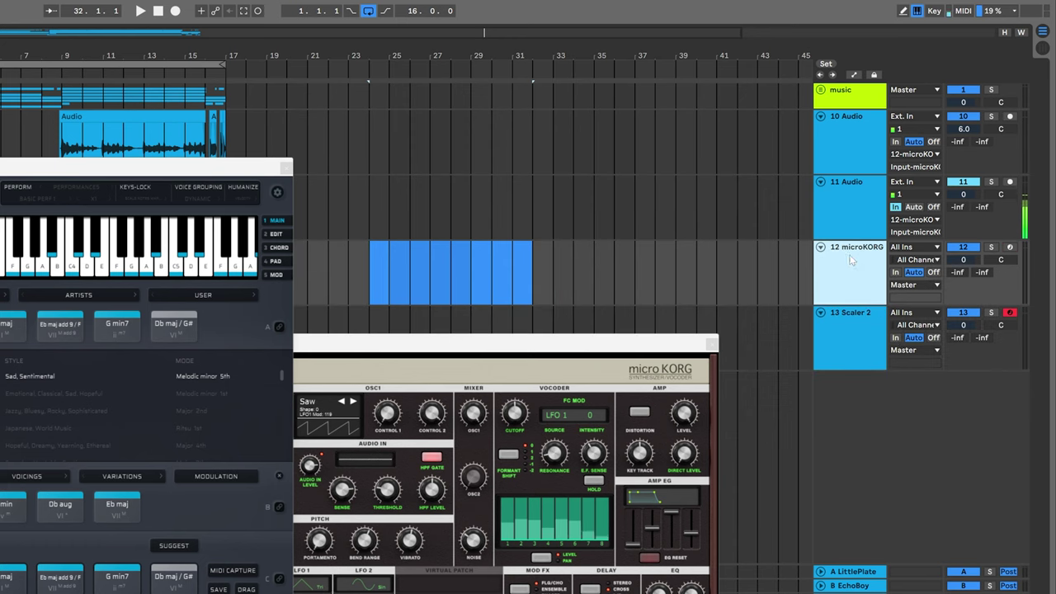
left_click(908, 248)
left_click(916, 344)
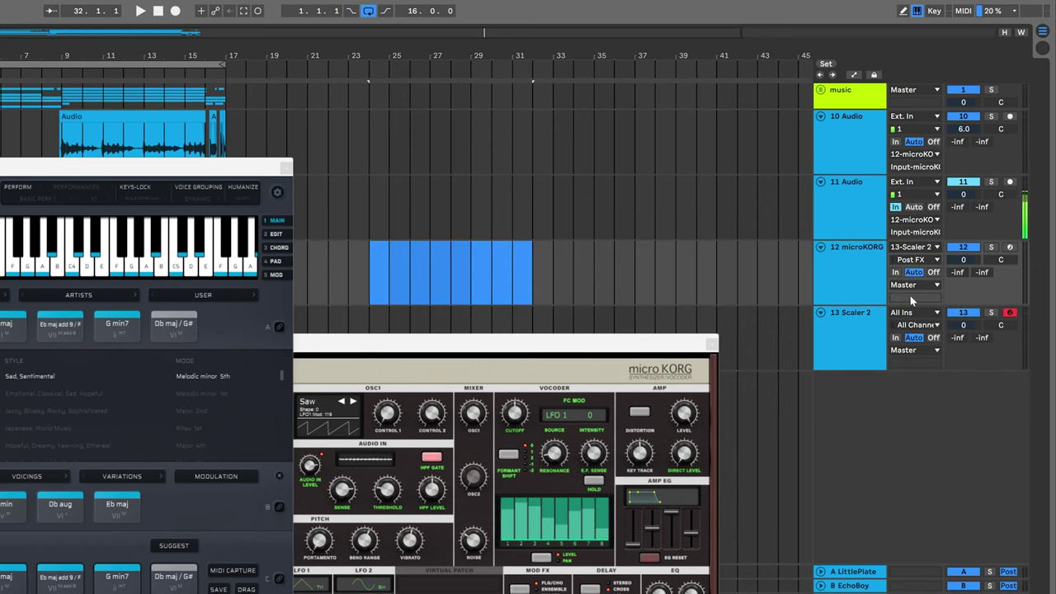
left_click(908, 263)
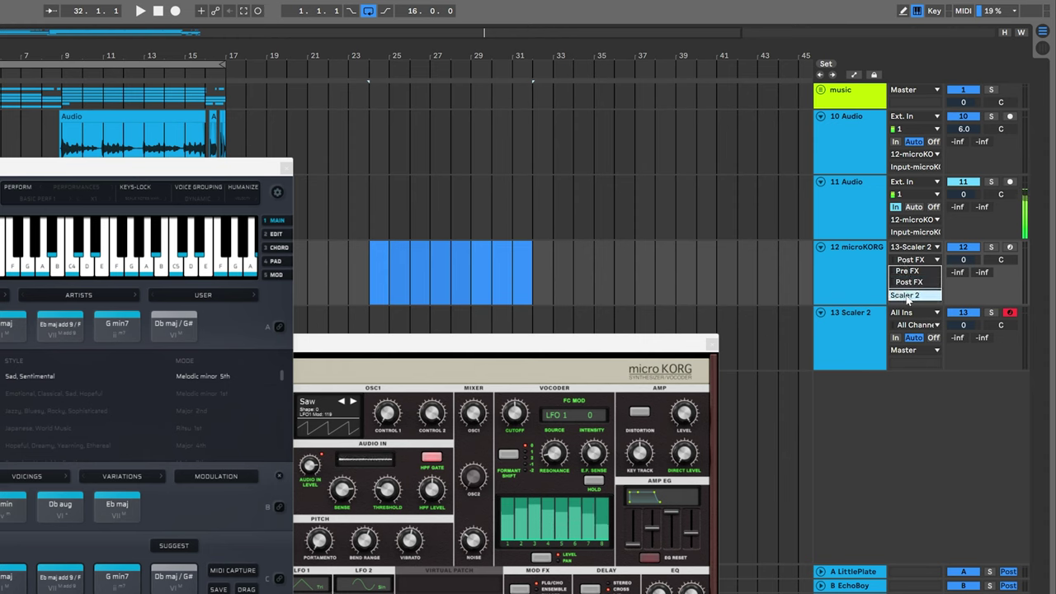
left_click(908, 296)
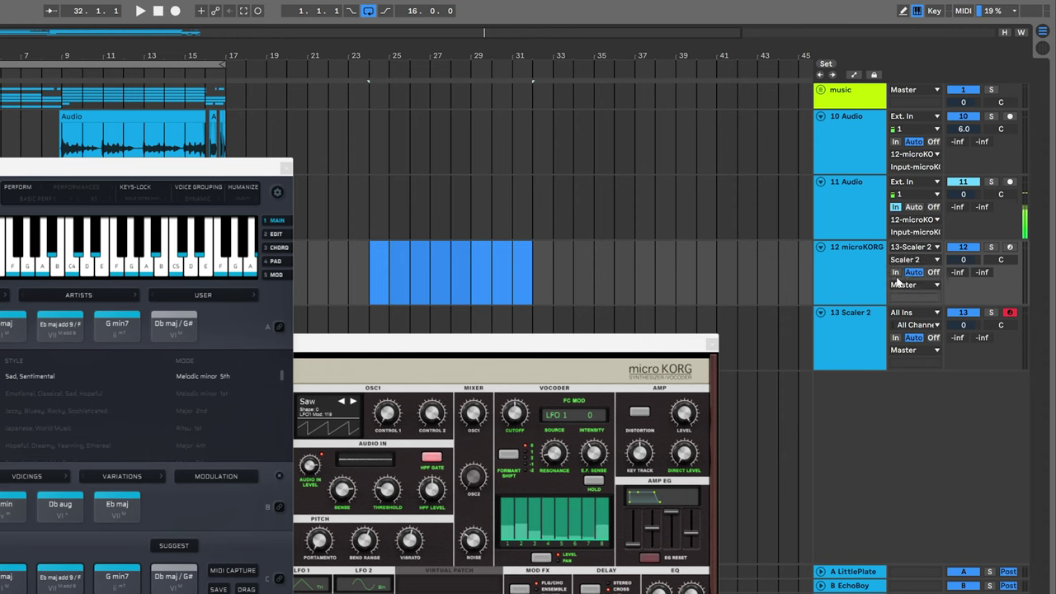
left_click(895, 273)
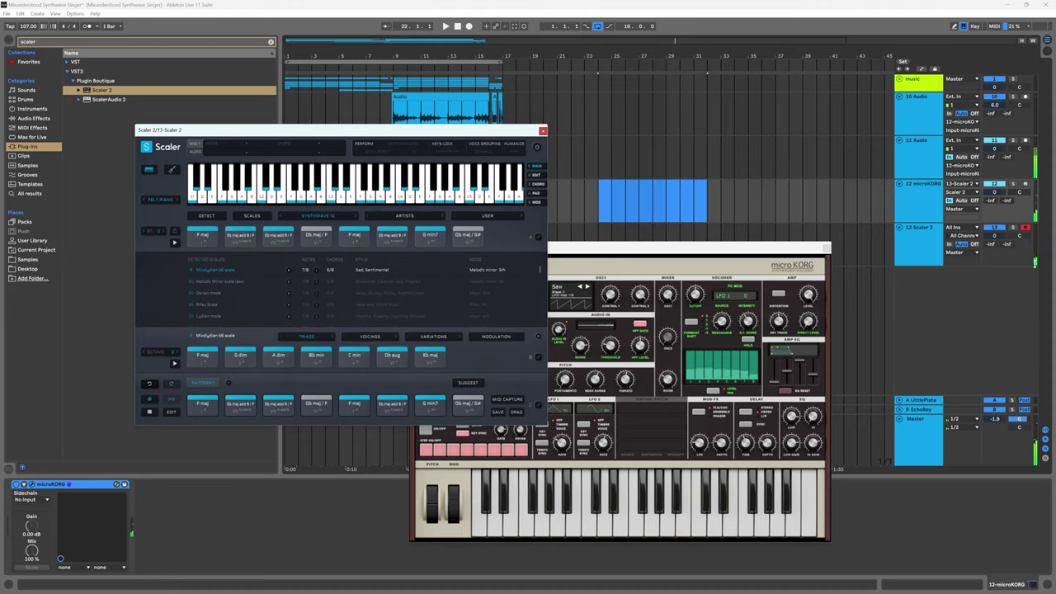
left_click(926, 256)
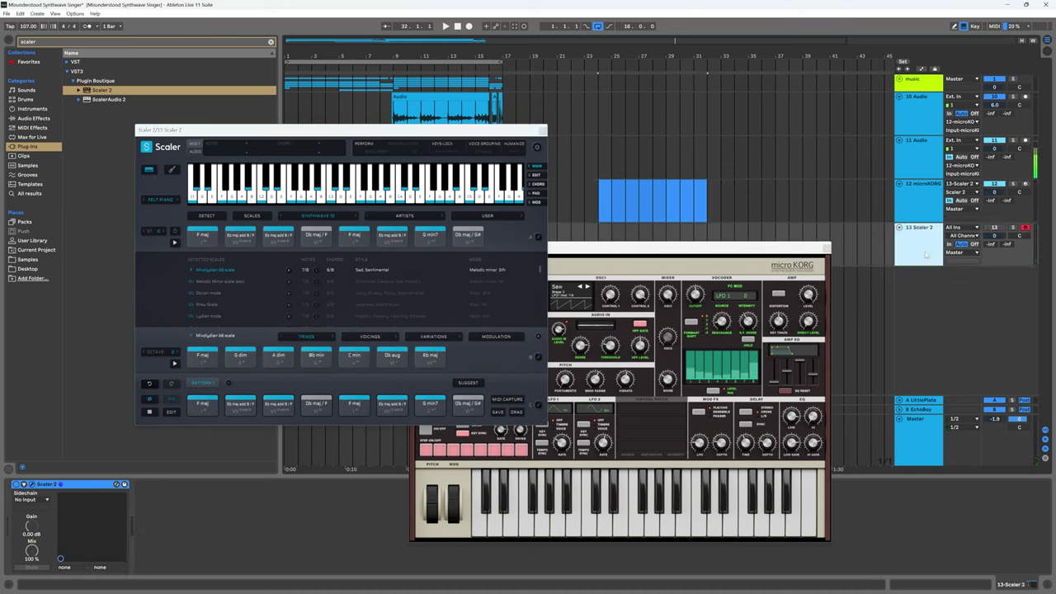
left_click(921, 201)
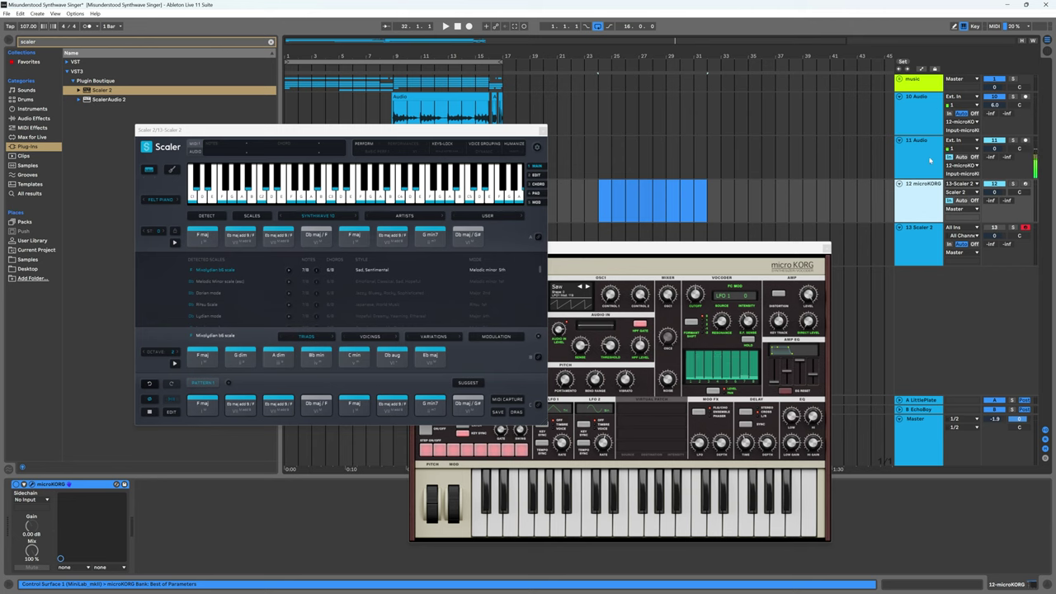
left_click(927, 161)
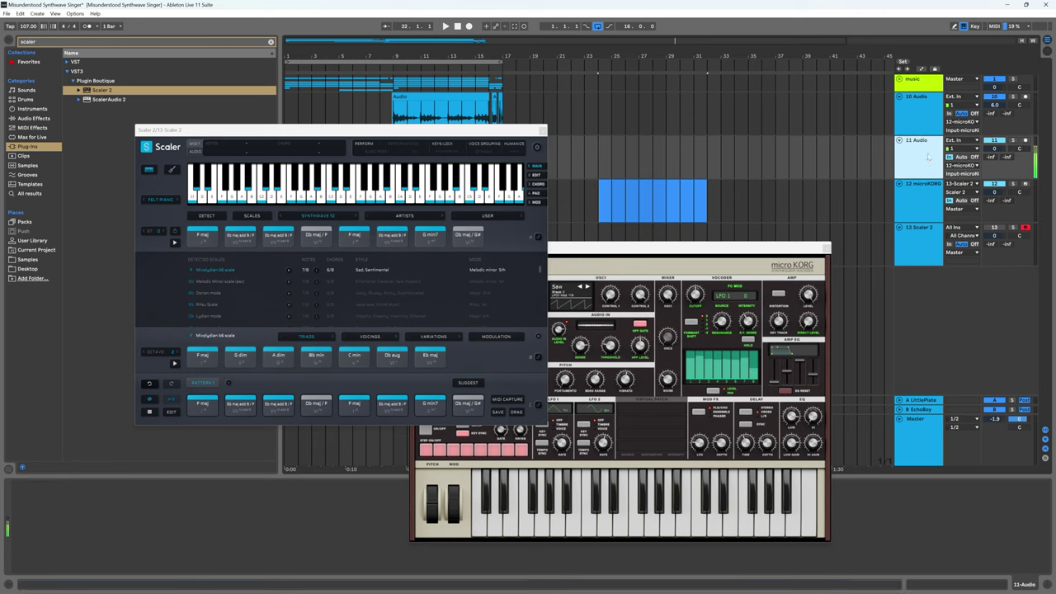
left_click(932, 201)
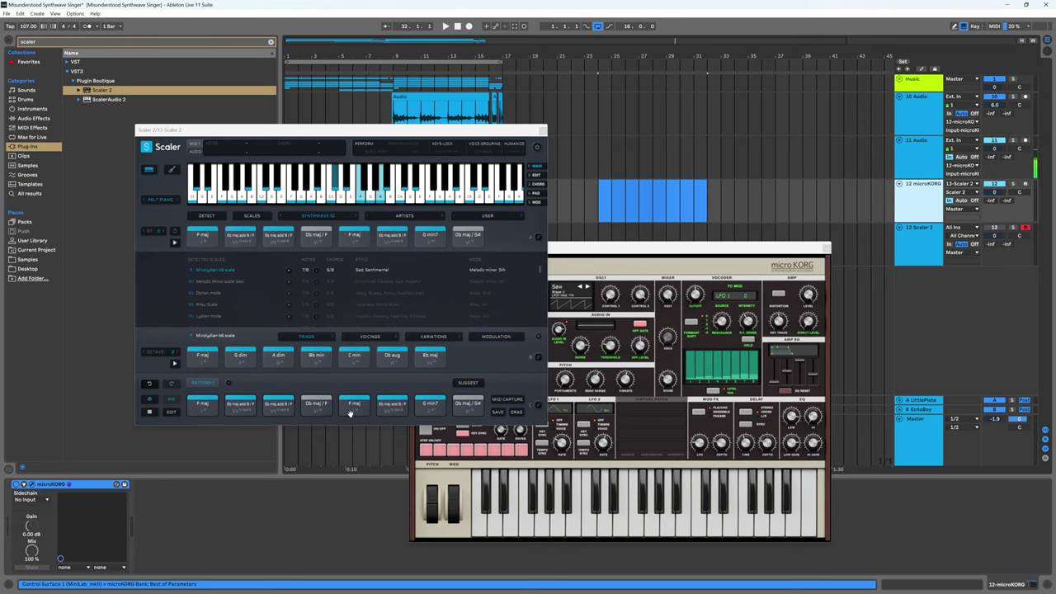